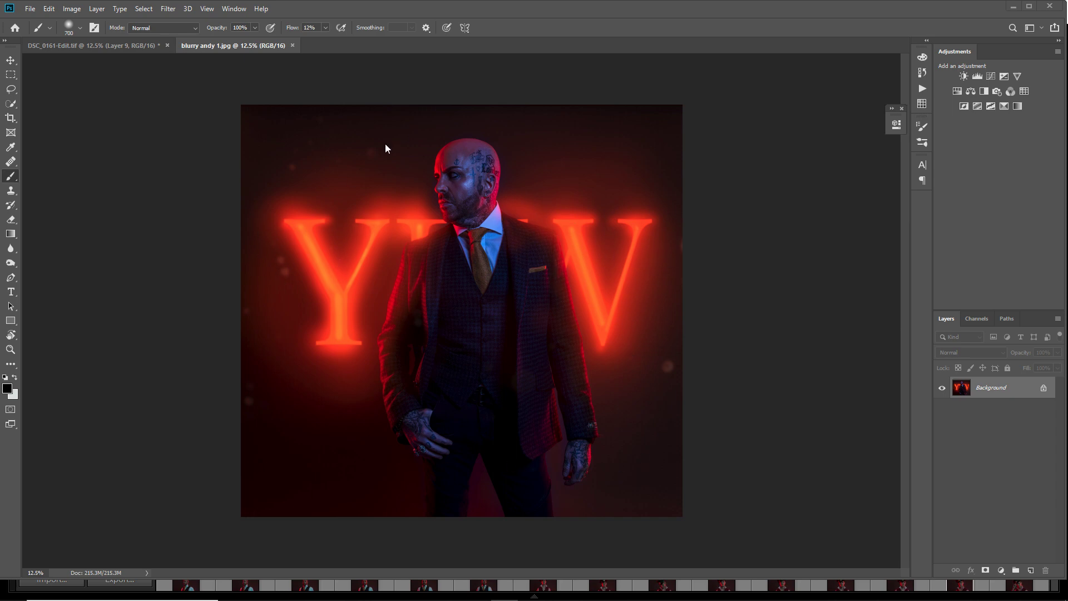
Step: Switch from the andy 1.jpg reference to the layered DSC_0161-Edit.tif working file
{"action": "left_click", "coordinate": [110, 45]}
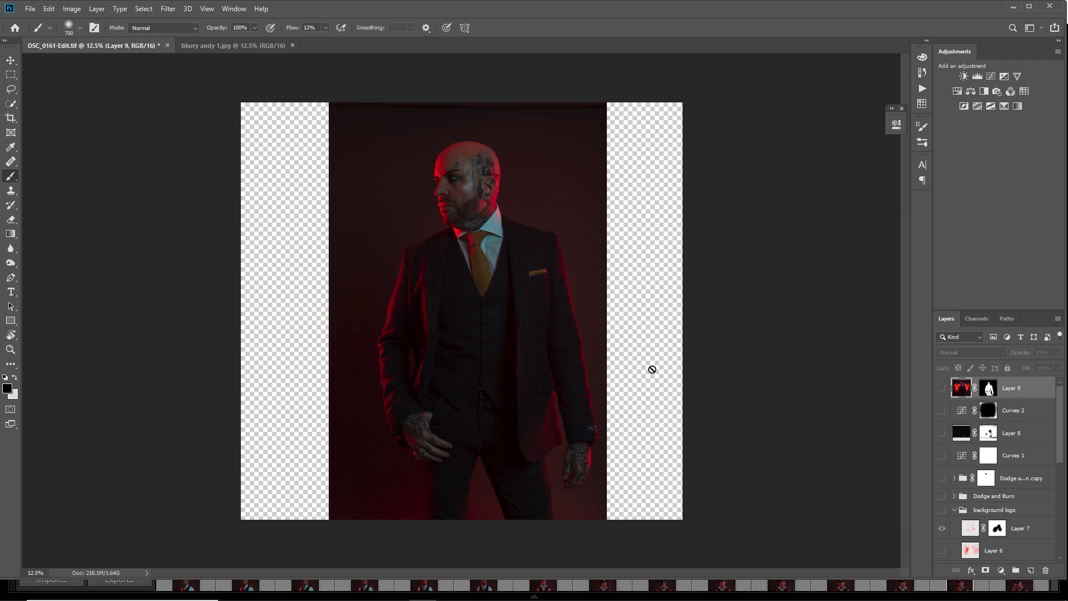
Step: Show Layer 2 and Layer 1 to fill the right and left transparent strips, comparing Layer 2 off and on
{"action": "scroll", "coordinate": [1018, 421], "scroll_direction": "down", "scroll_amount": 6}
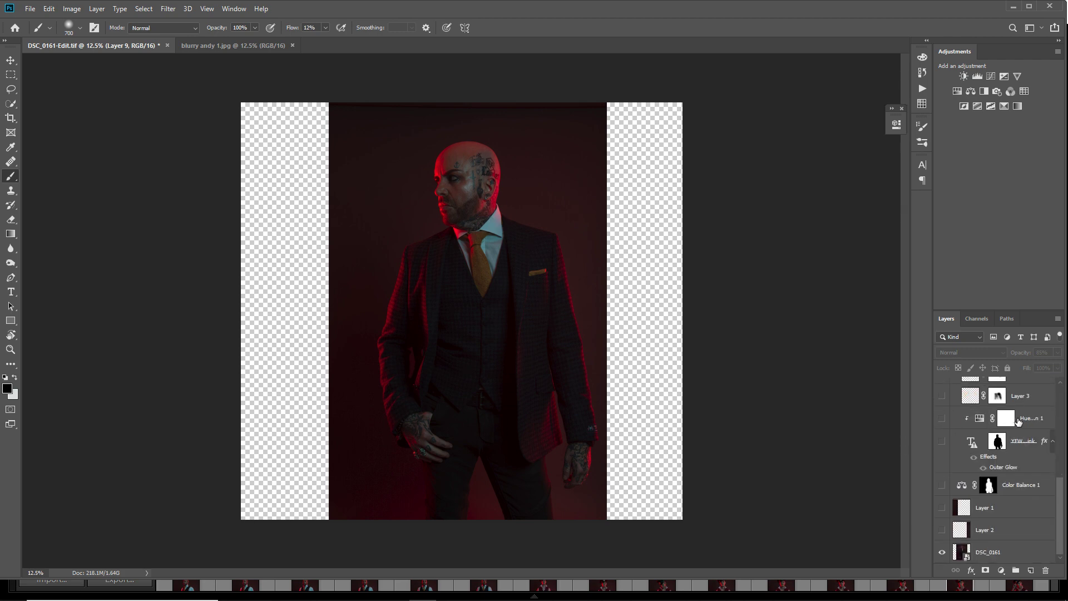
{"action": "left_click", "coordinate": [942, 530]}
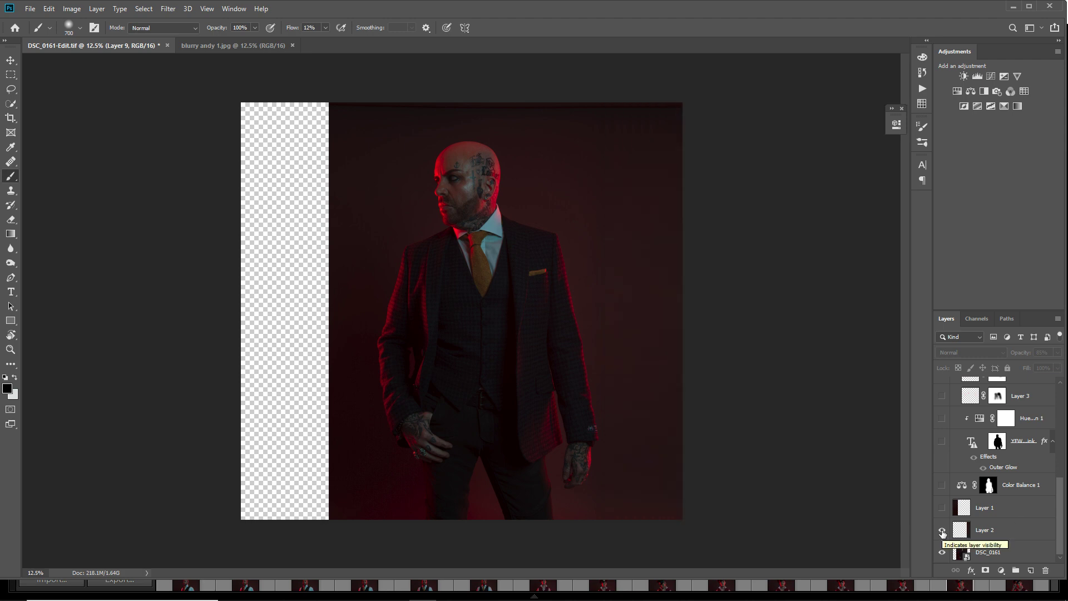
{"action": "left_click", "coordinate": [942, 530]}
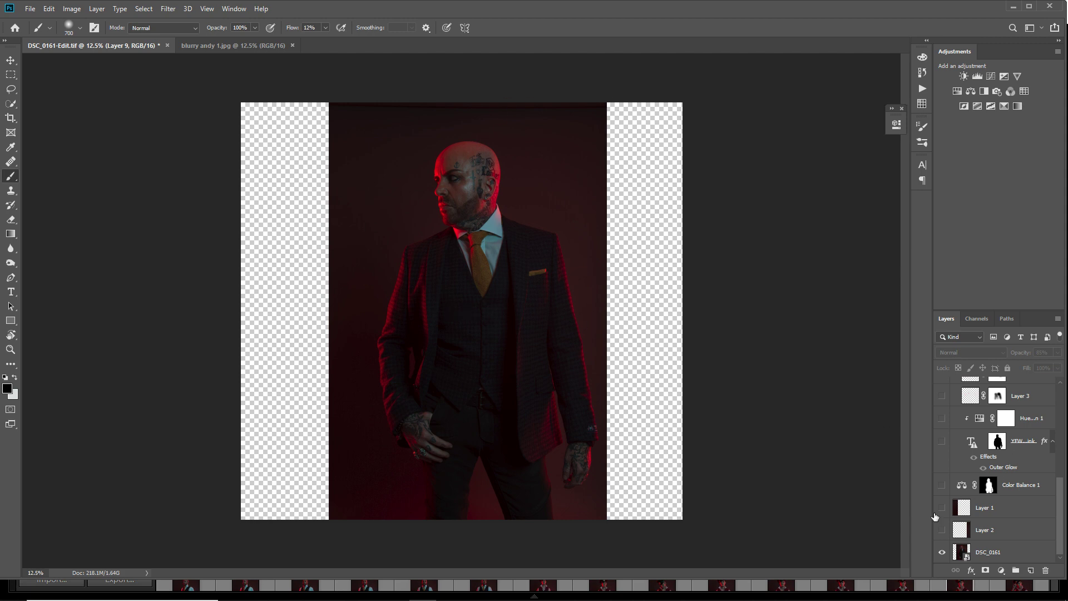
{"action": "left_click", "coordinate": [942, 530]}
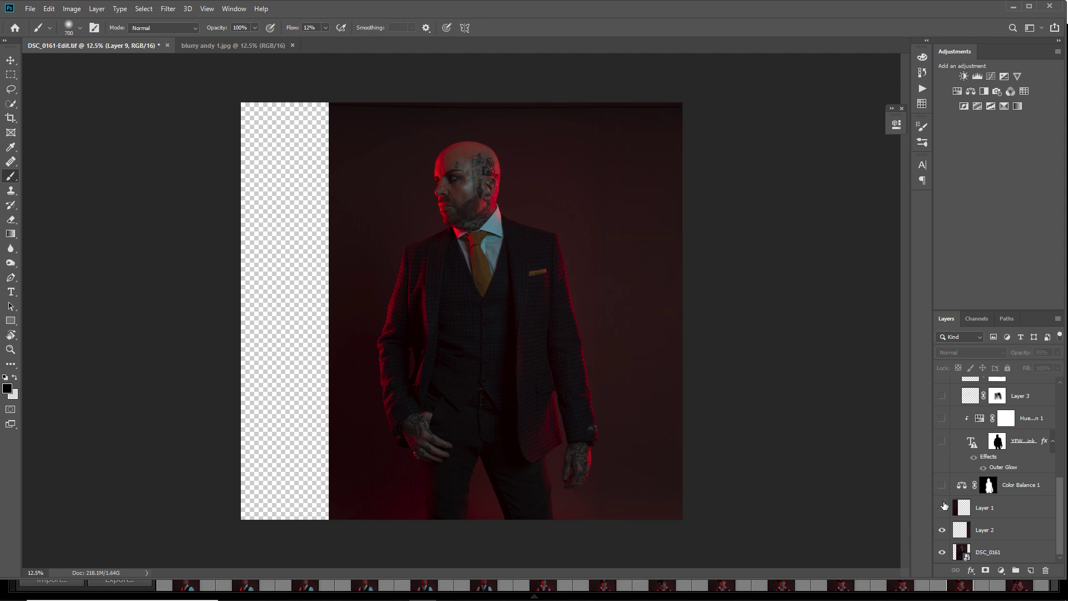
{"action": "left_click", "coordinate": [942, 508]}
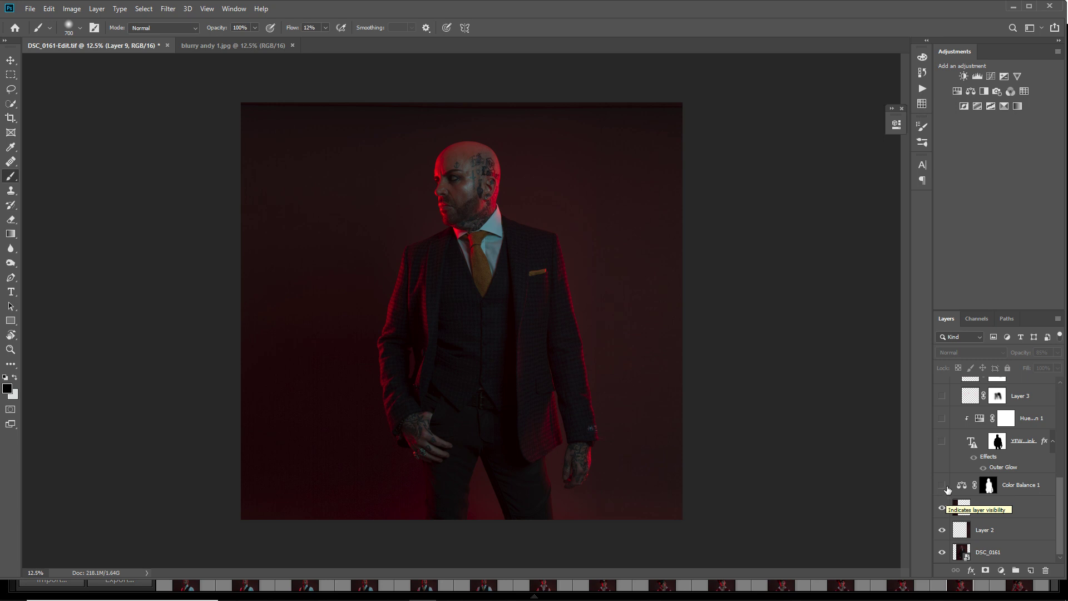
{"action": "left_click", "coordinate": [941, 486]}
Step: Turn on Color Balance 1 to cool the portrait and reveal the glowing YEV text layer
{"action": "left_click", "coordinate": [941, 486]}
{"action": "scroll", "coordinate": [1040, 520], "scroll_direction": "up", "scroll_amount": 3}
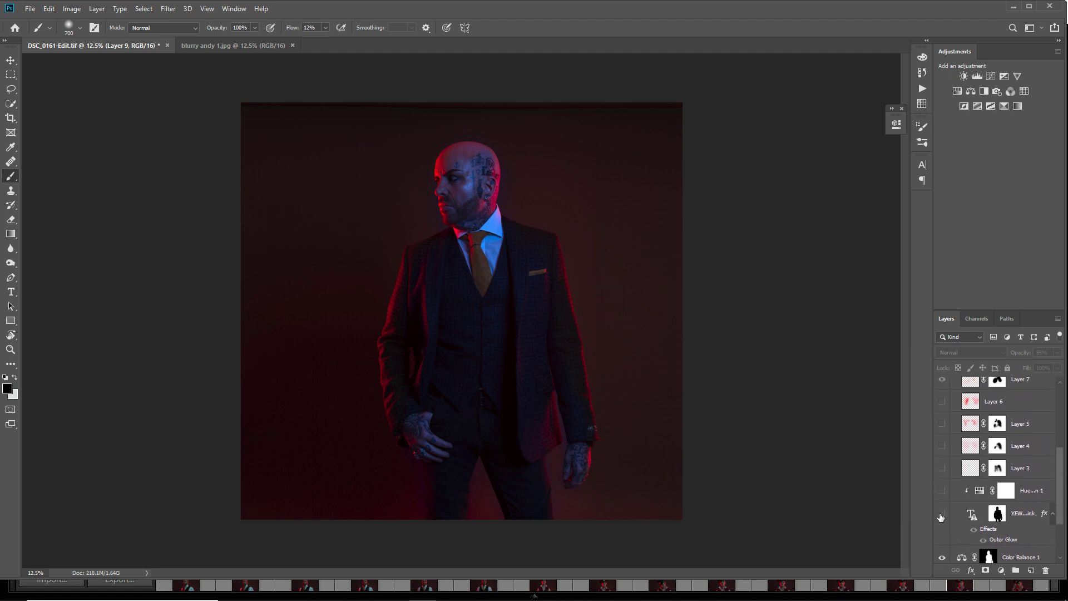
{"action": "left_click", "coordinate": [941, 516]}
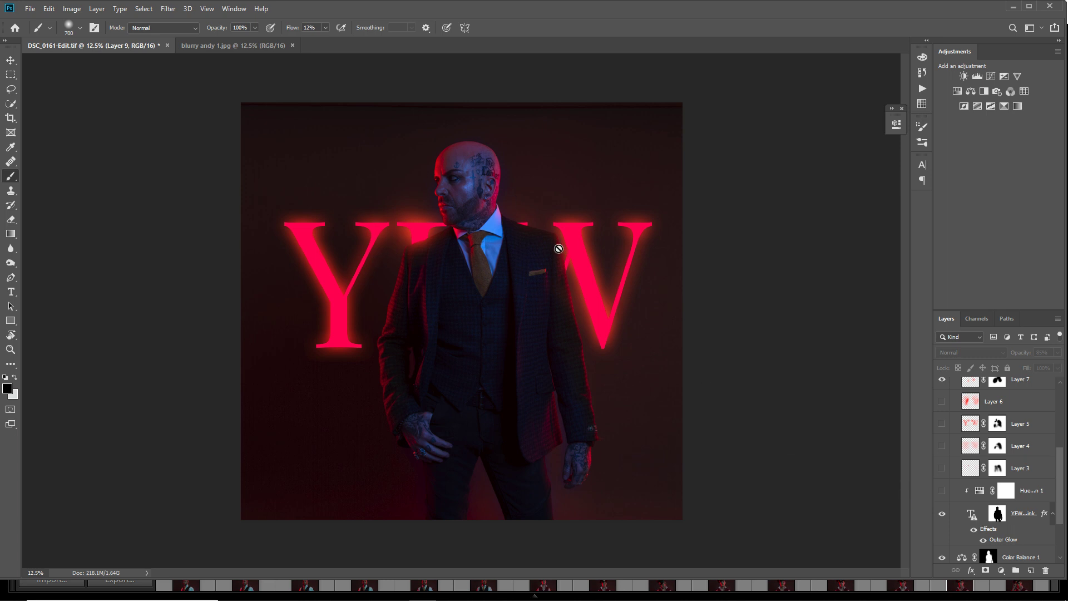
Step: Turn on Hue/Saturation 1 to make YEV red, compare Layer 3's glow off and on, and select it
{"action": "left_click", "coordinate": [942, 491]}
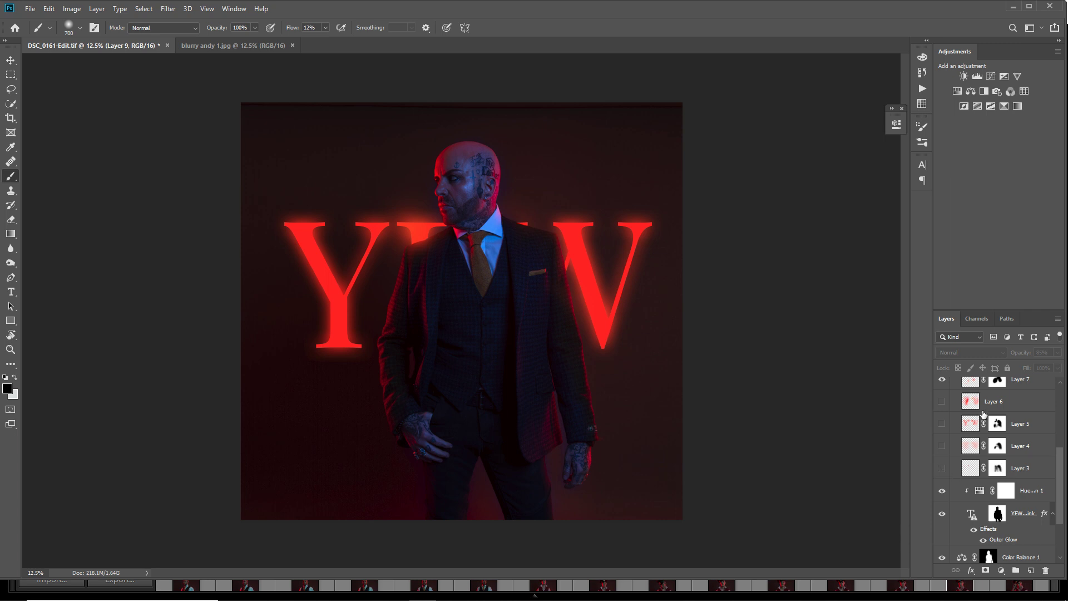
{"action": "left_click", "coordinate": [943, 469]}
{"action": "left_click", "coordinate": [942, 469]}
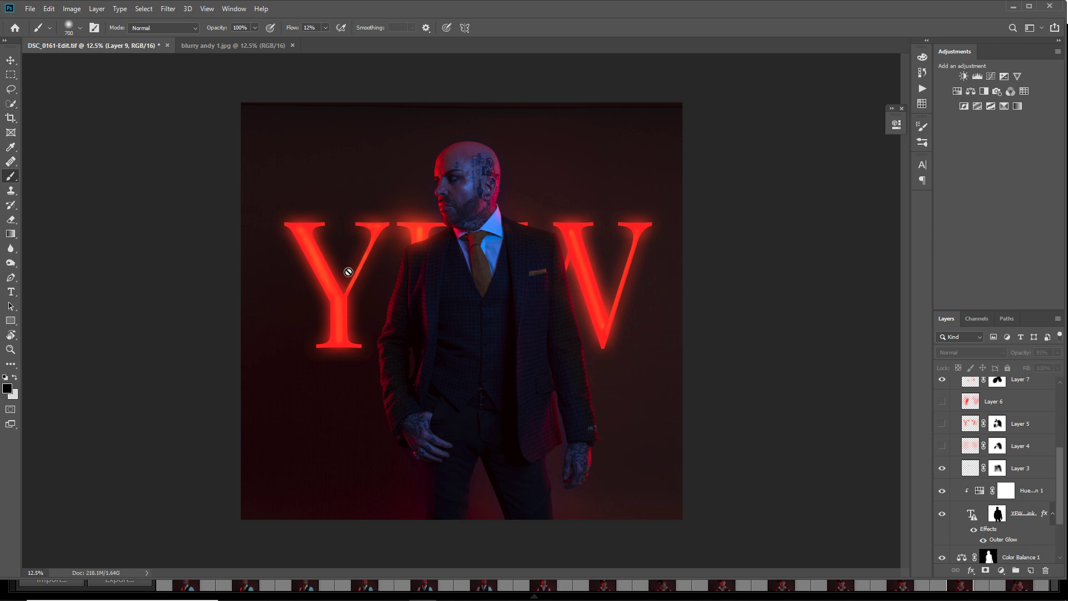
{"action": "left_click", "coordinate": [968, 468]}
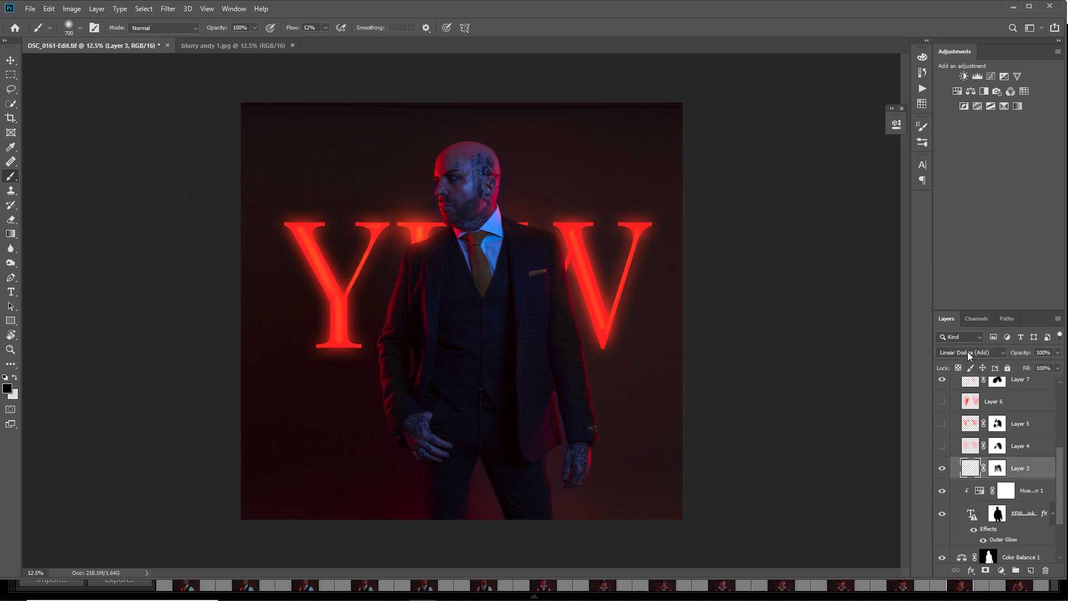
Step: Turn on glow Layers 4, 5 and 6, including the colour dodge glow, to brighten the YEV letters
{"action": "left_click", "coordinate": [942, 446]}
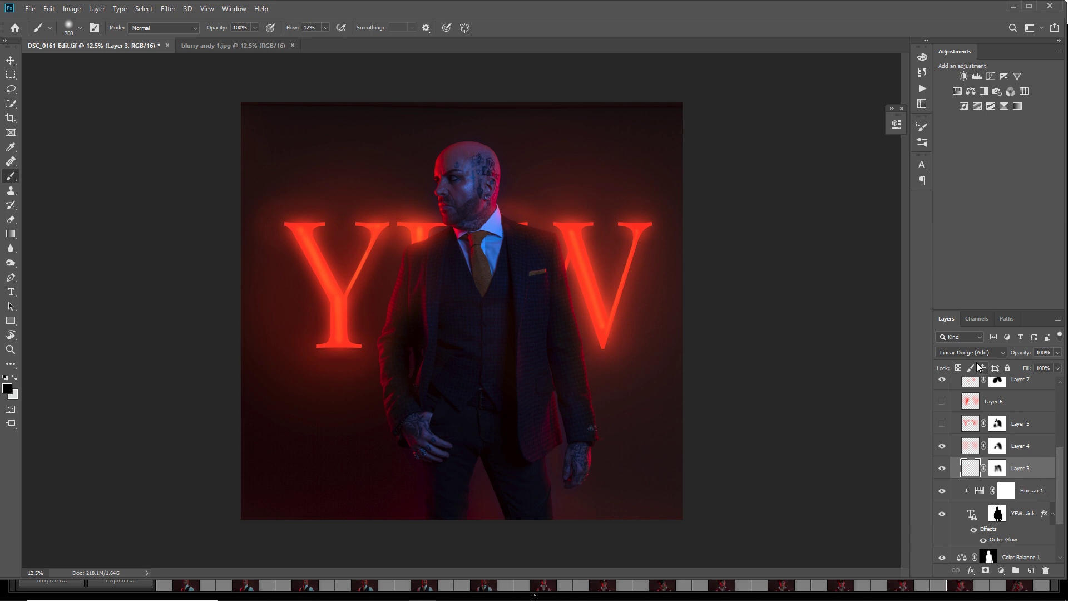
{"action": "left_click", "coordinate": [971, 452]}
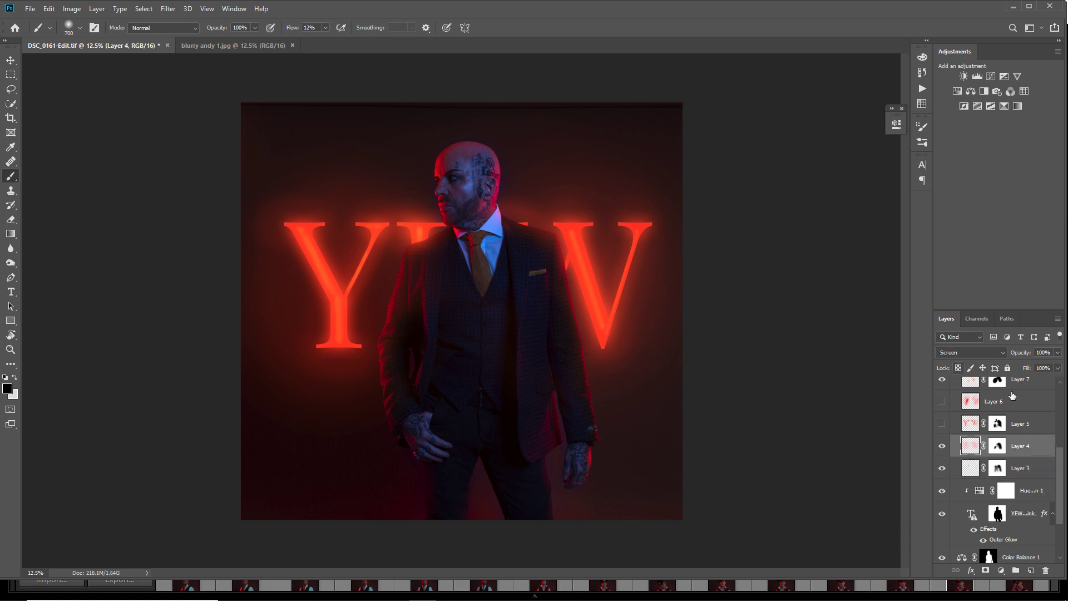
{"action": "left_click", "coordinate": [971, 425]}
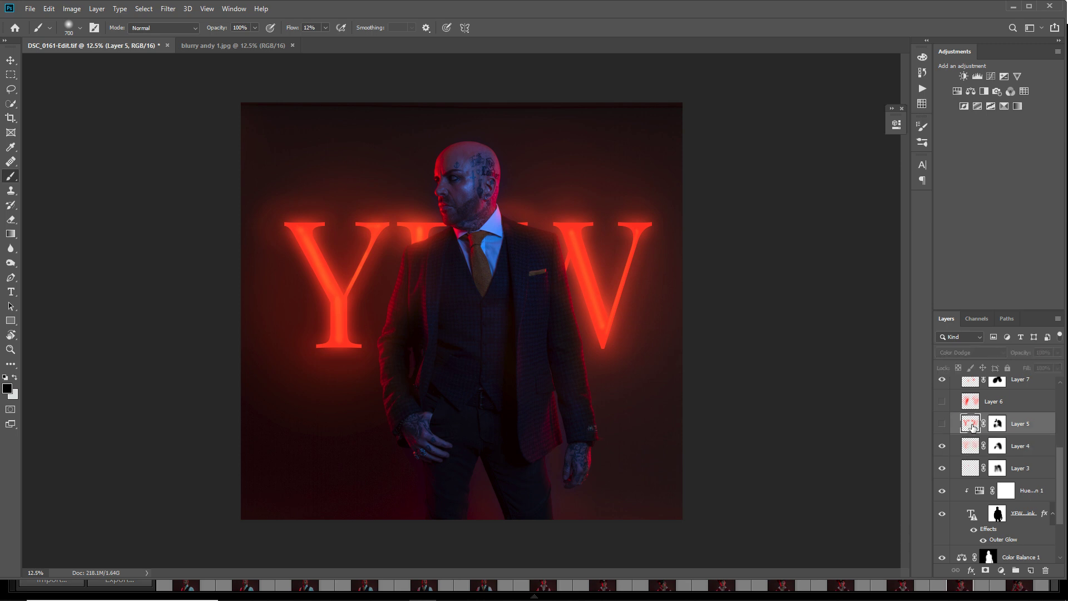
{"action": "left_click", "coordinate": [942, 425]}
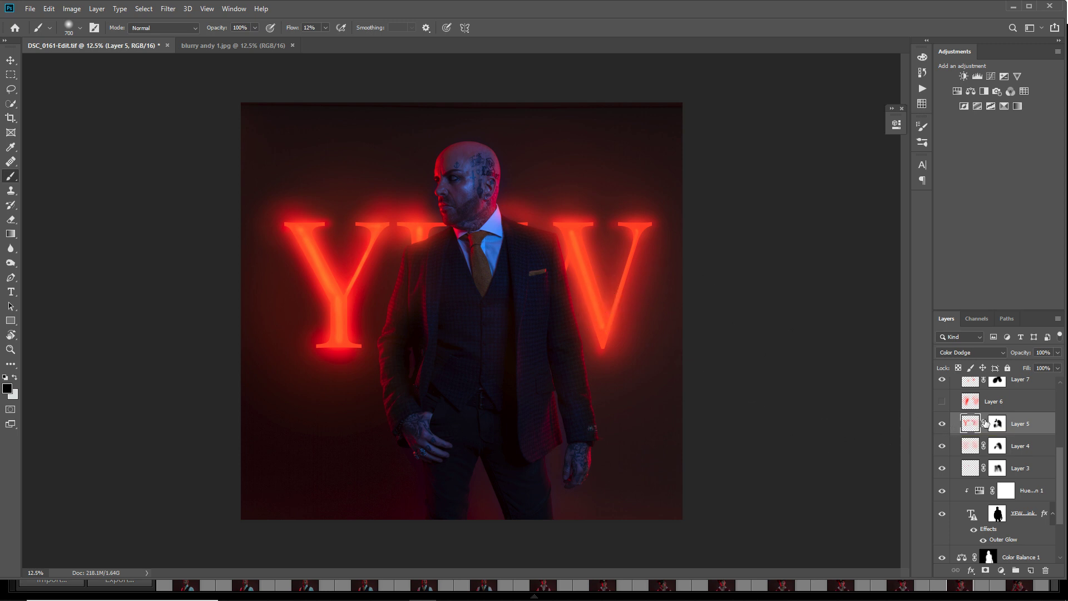
{"action": "scroll", "coordinate": [1010, 426], "scroll_direction": "up", "scroll_amount": 1}
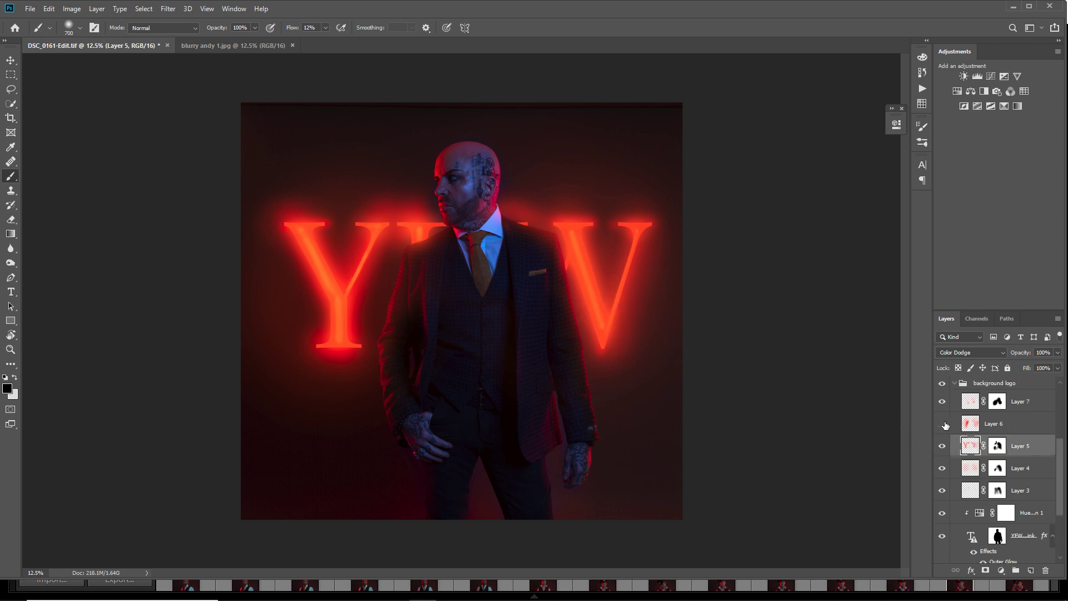
{"action": "left_click", "coordinate": [942, 402]}
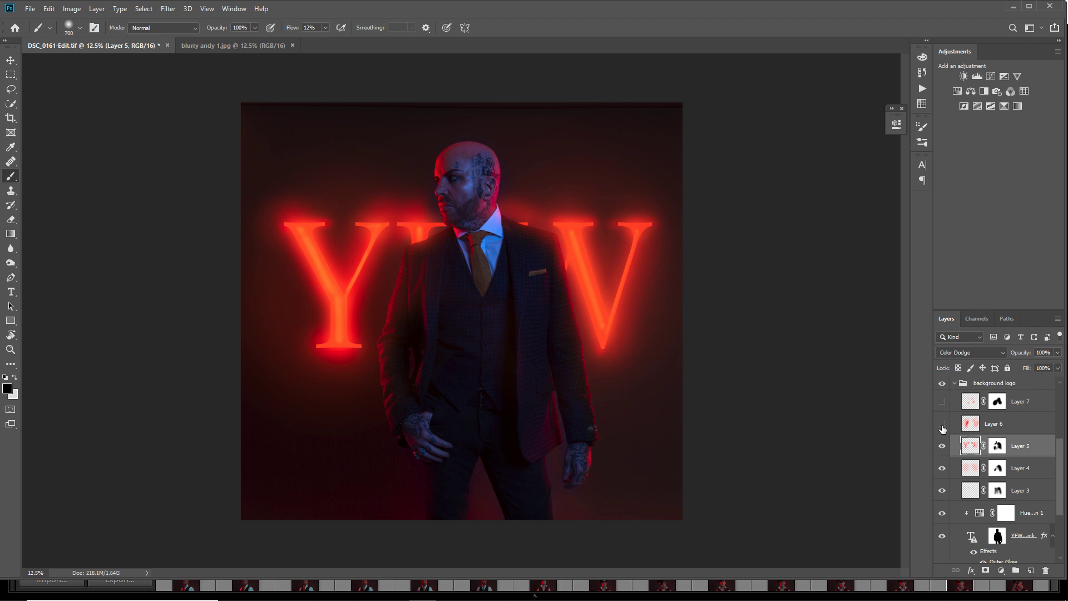
{"action": "left_click", "coordinate": [968, 426]}
{"action": "left_click", "coordinate": [941, 424]}
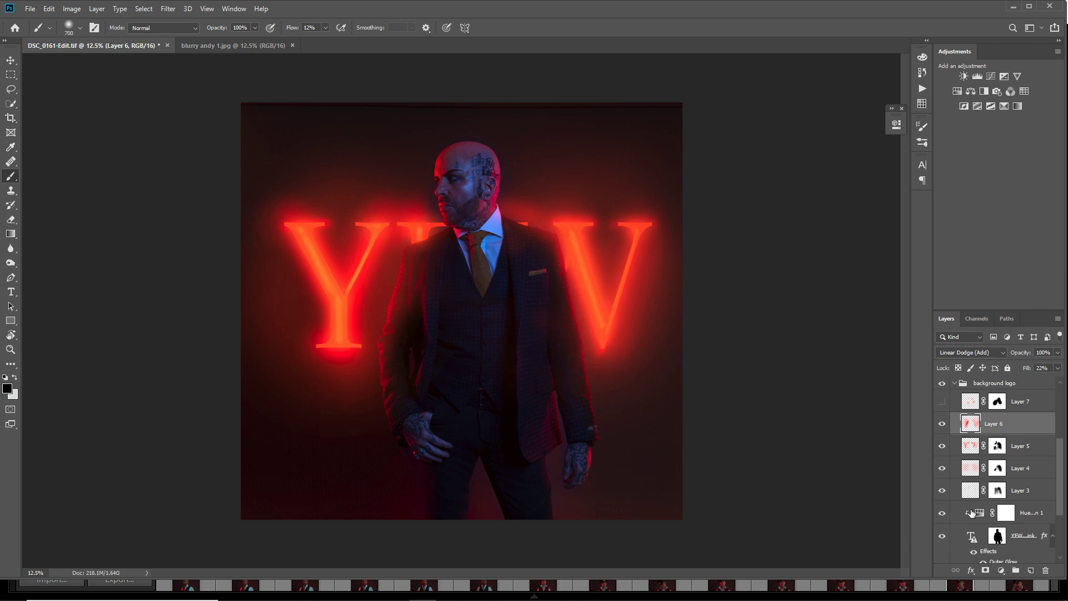
Step: Show Layer 7's Screen-mode red glow and mask it off the man's shoulder, then collapse the lettering group
{"action": "left_click", "coordinate": [971, 403]}
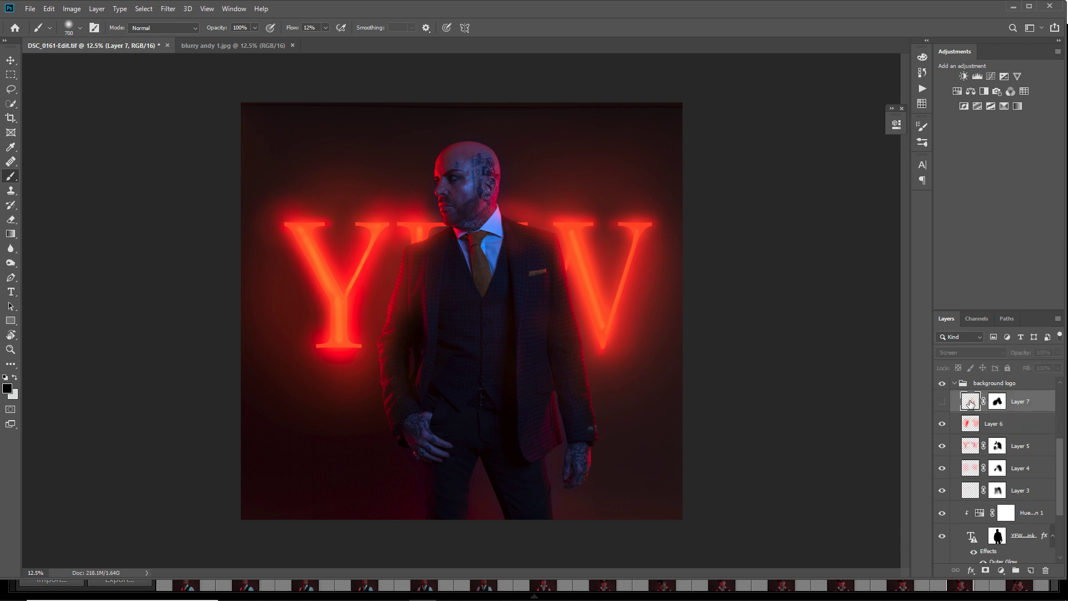
{"action": "left_click", "coordinate": [944, 403]}
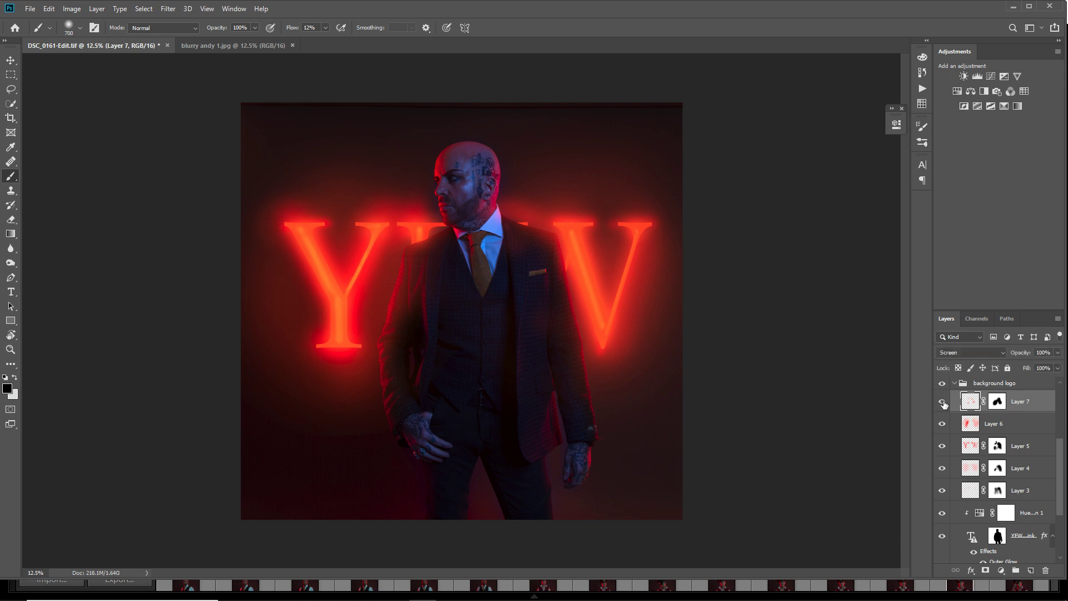
{"action": "left_click_drag", "start_coordinate": [431, 245], "coordinate": [417, 245]}
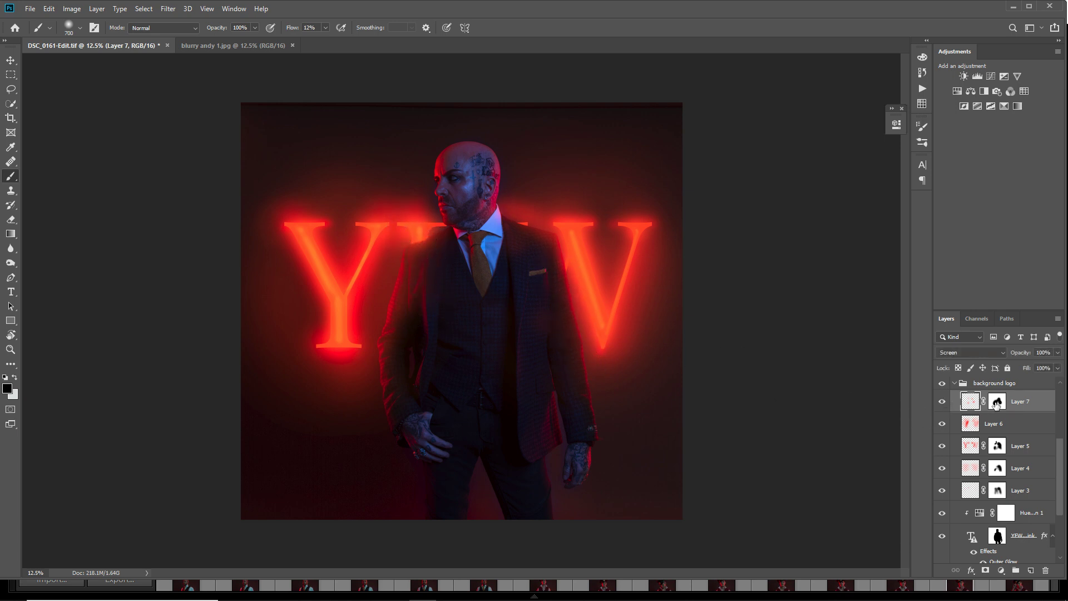
{"action": "left_click", "coordinate": [956, 384]}
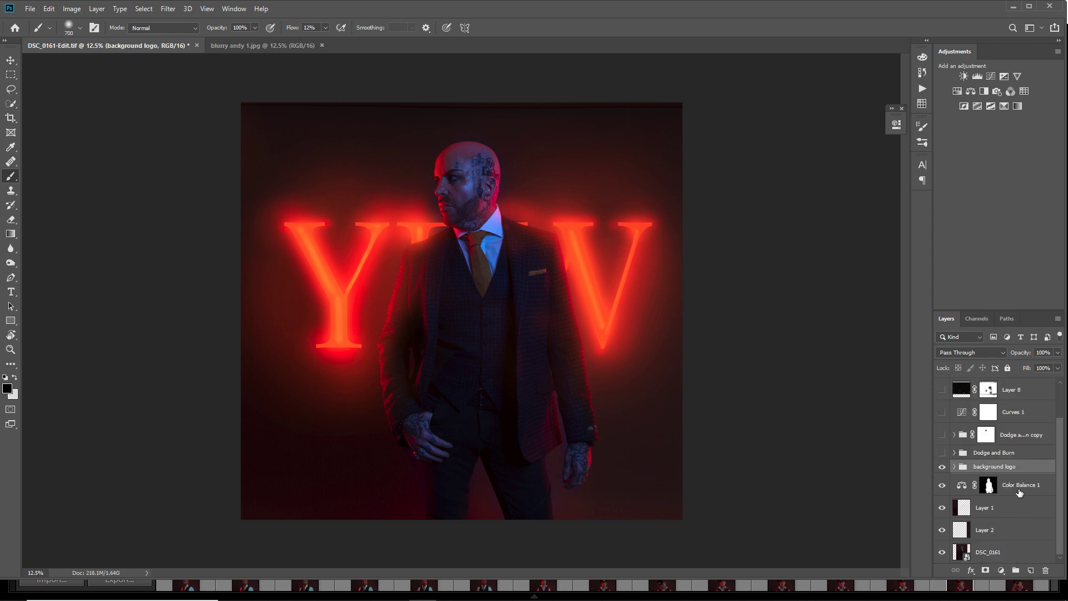
Step: Compare the neon lettering group off and on, then turn on Curves 1 to darken the image
{"action": "left_click", "coordinate": [943, 468]}
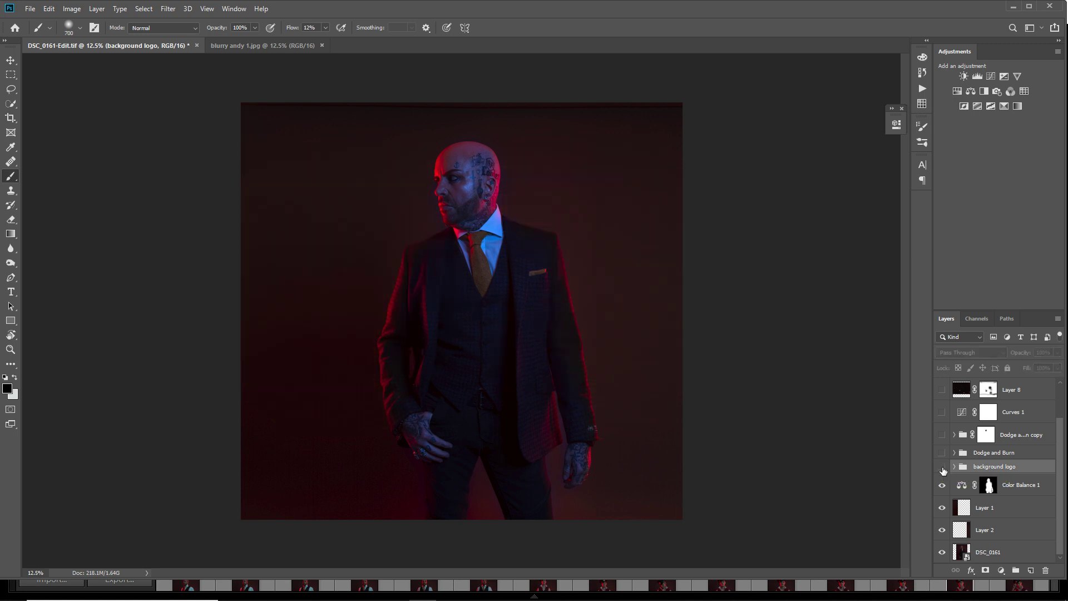
{"action": "left_click", "coordinate": [942, 468]}
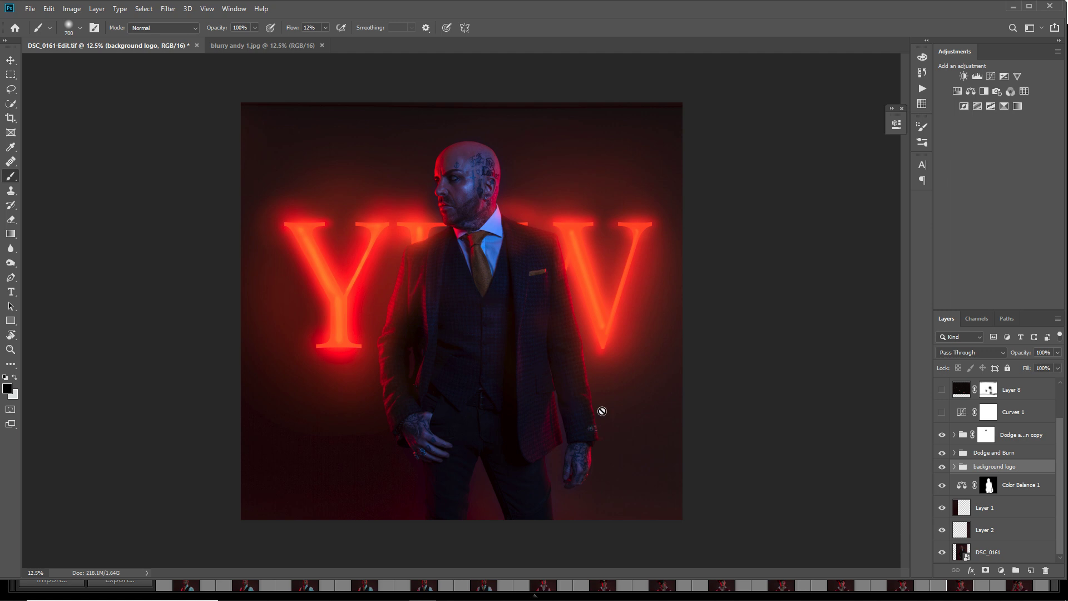
{"action": "left_click", "coordinate": [941, 412]}
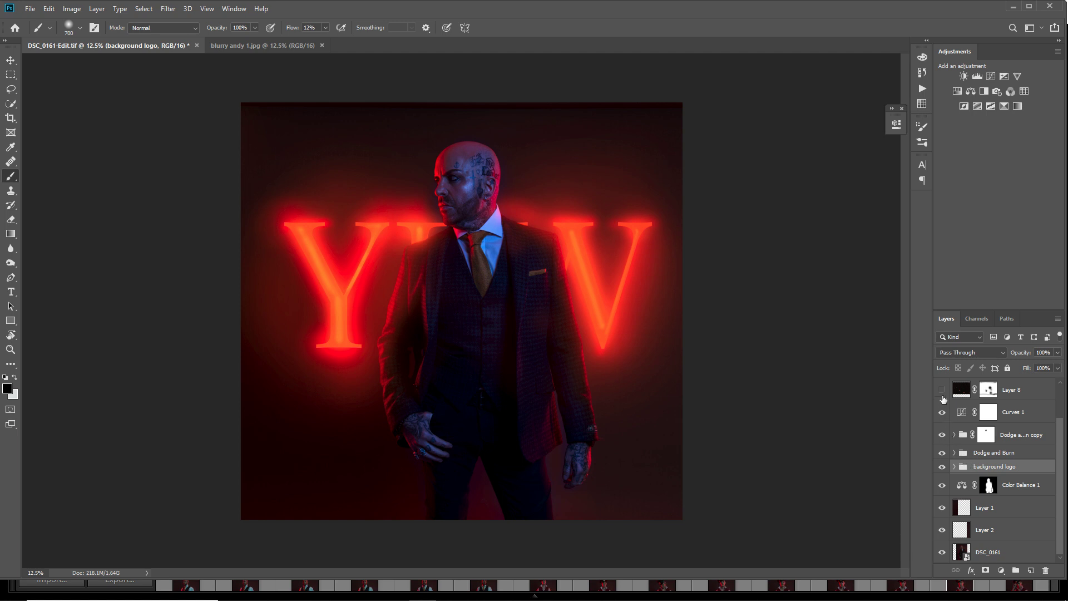
Step: Show Layer 8's bokeh specks, Curves 2 and Layer 9 at 85%, comparing Layer 9 off and on
{"action": "left_click_drag", "start_coordinate": [1064, 457], "coordinate": [1064, 414]}
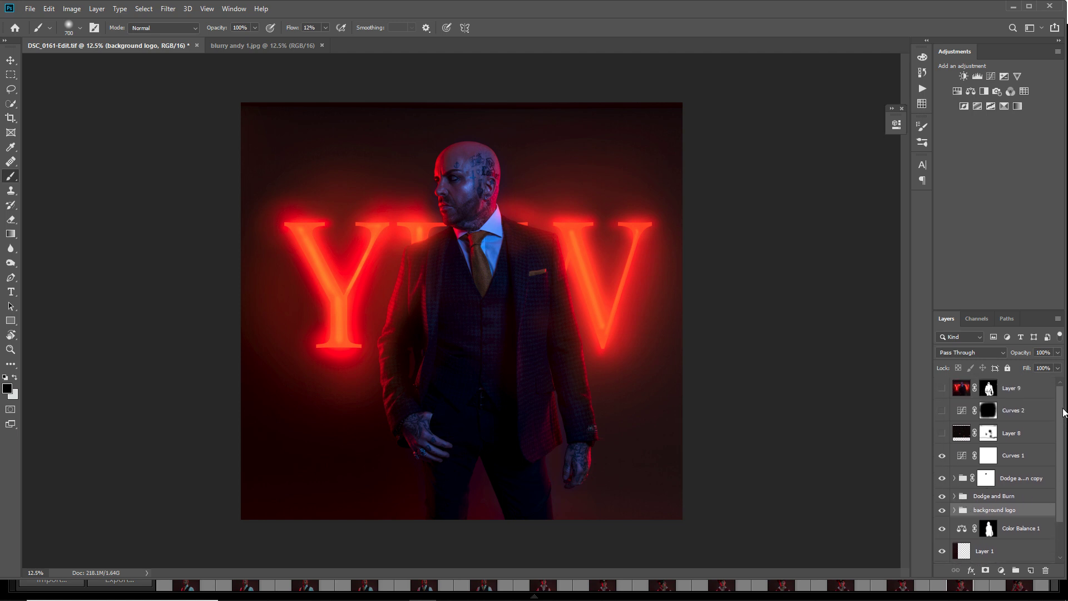
{"action": "left_click", "coordinate": [942, 433]}
{"action": "left_click", "coordinate": [1011, 395]}
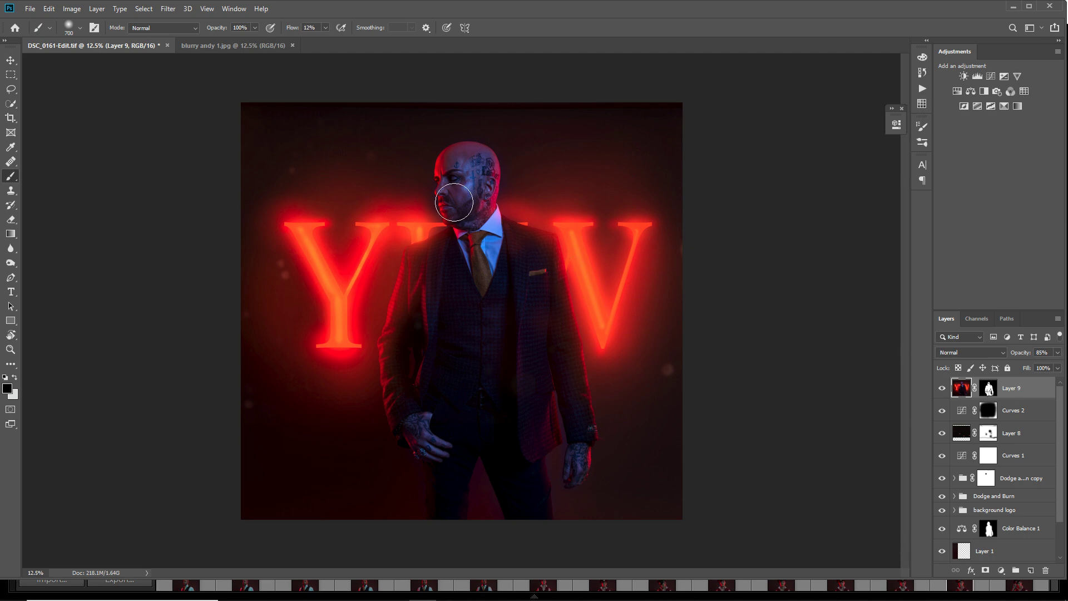
{"action": "left_click", "coordinate": [942, 390]}
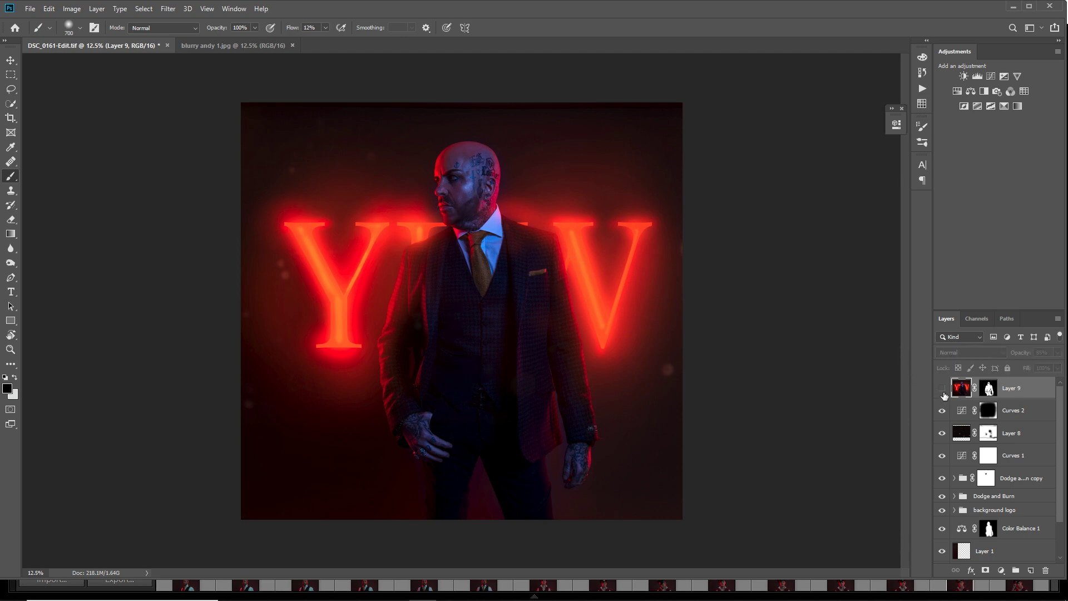
{"action": "left_click", "coordinate": [943, 389]}
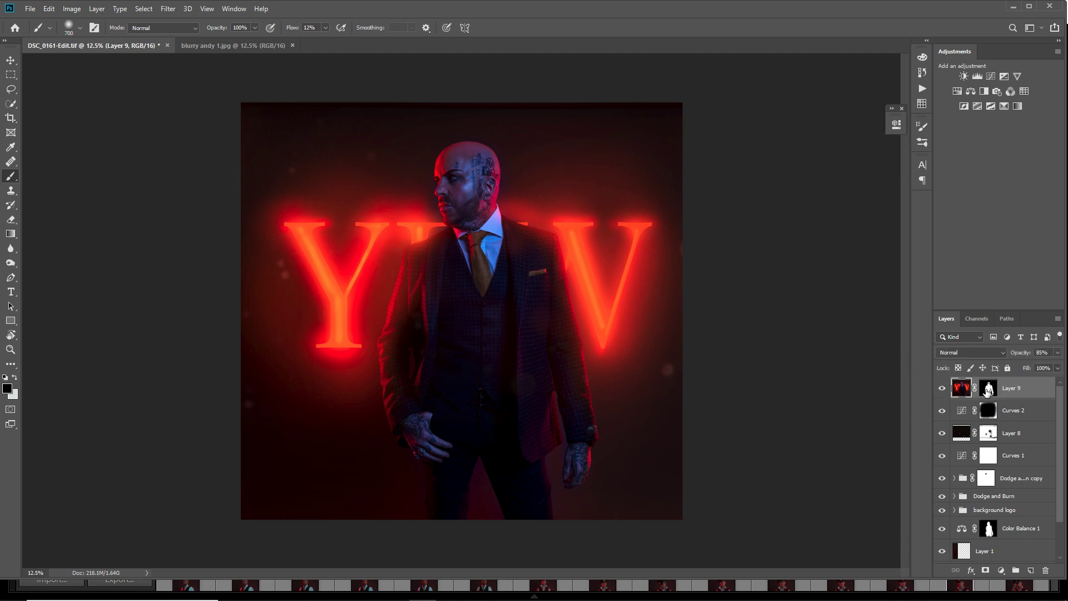